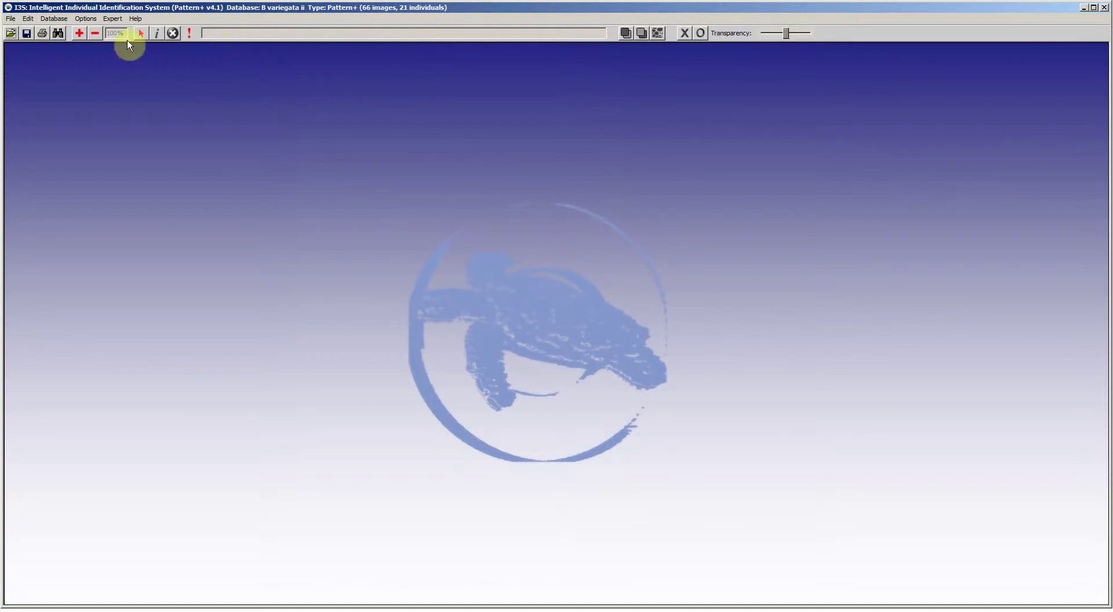
Load Unknown Frog.jpg from the Desktop as the new photo.
left_click(11, 33)
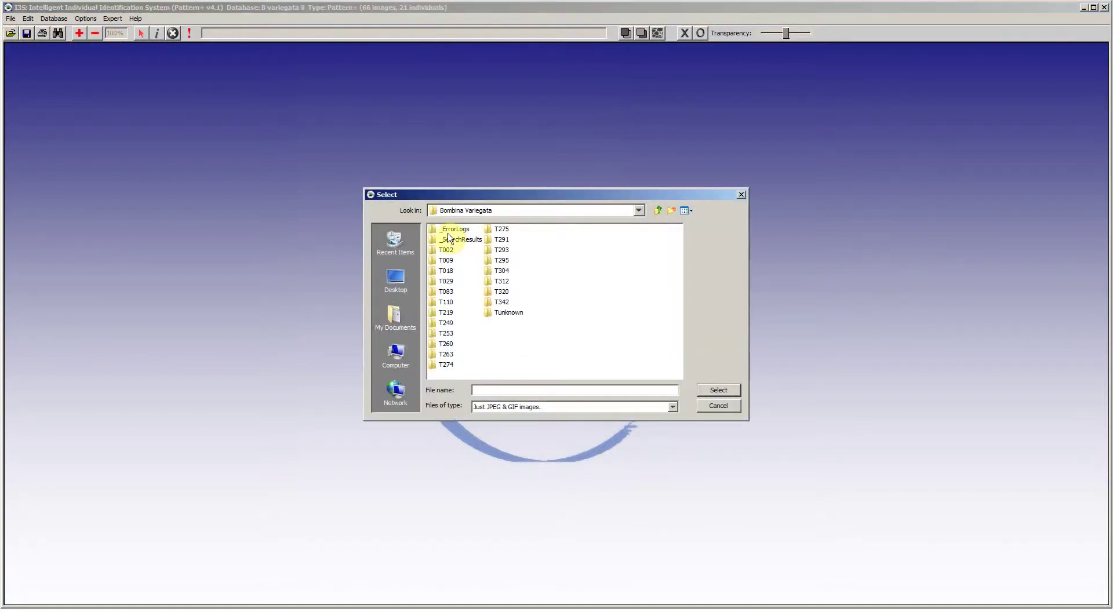
left_click(394, 277)
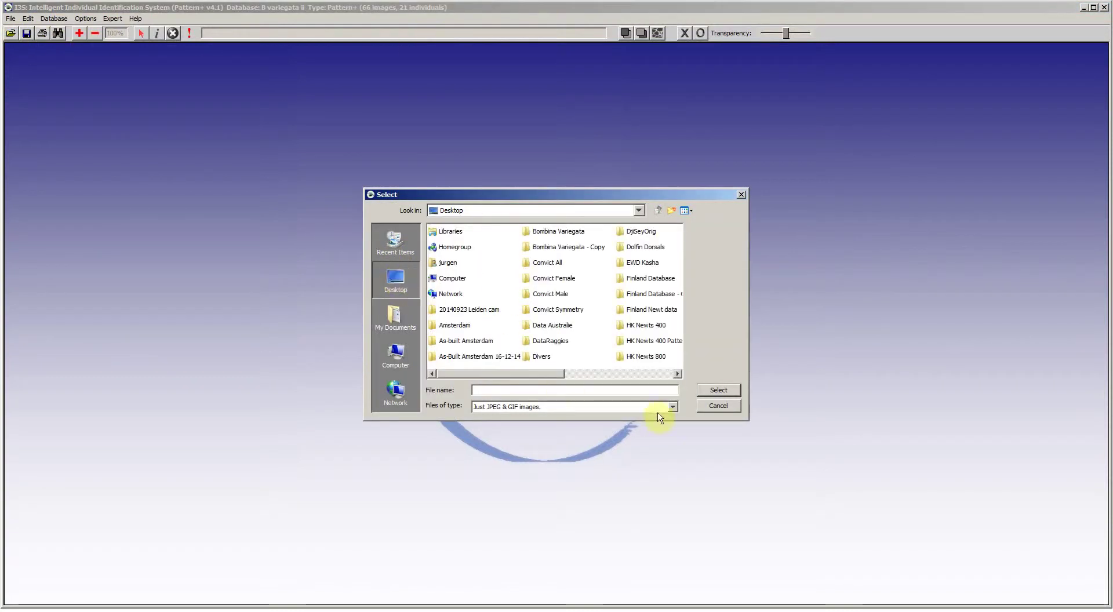
left_click(658, 374)
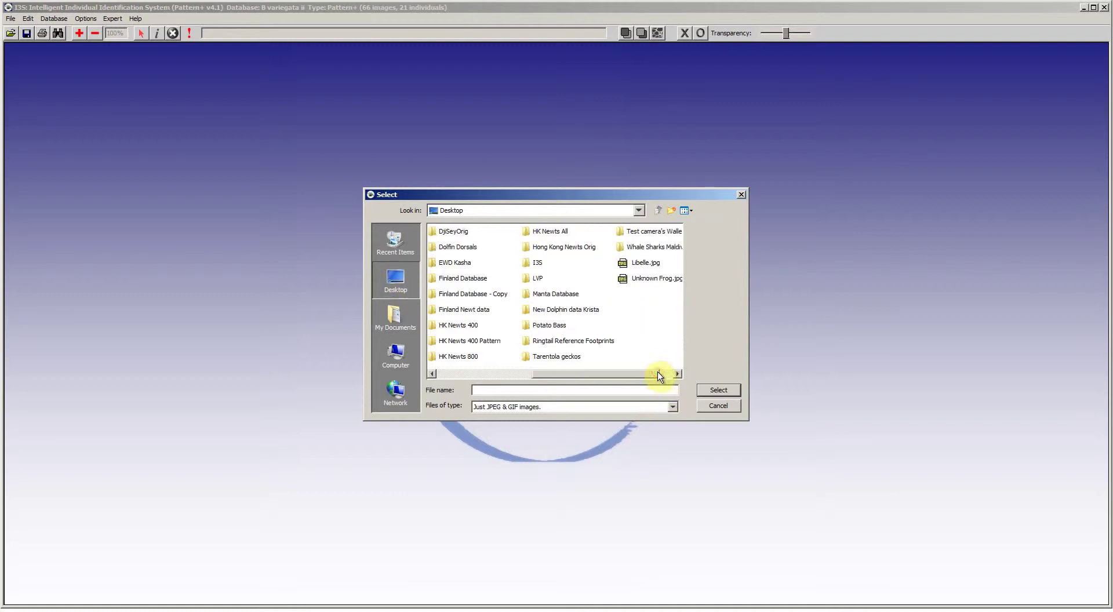
left_click(653, 280)
double_click(652, 279)
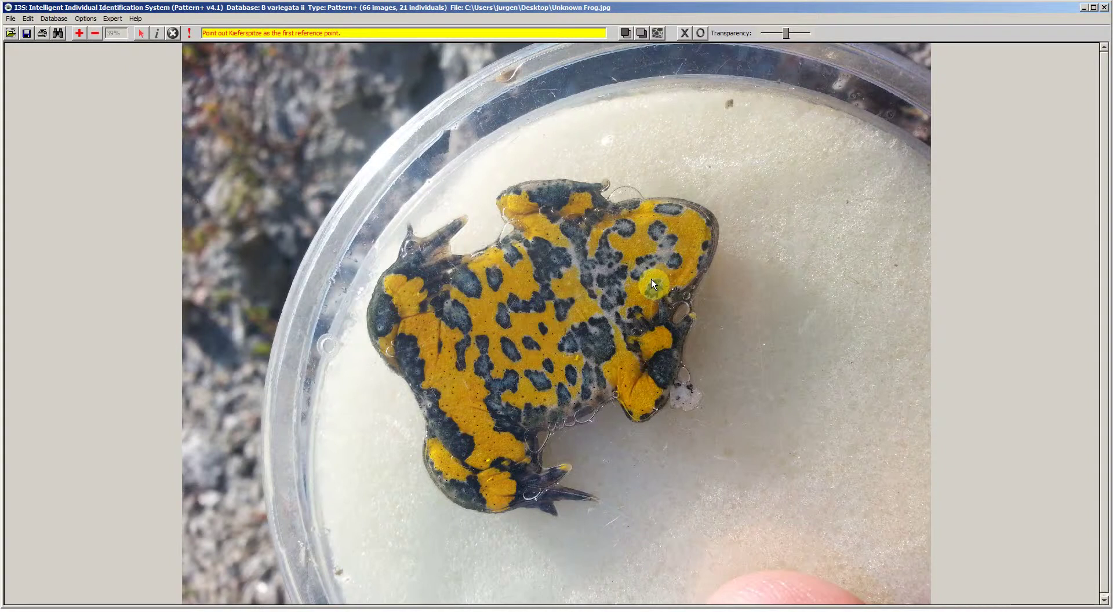
Dismiss the prompt and mark Kieferspitze at the jaw tip, then Bauch links and Bauch rechts.
left_click(711, 218)
left_click(559, 322)
left_click(140, 34)
left_click(712, 218)
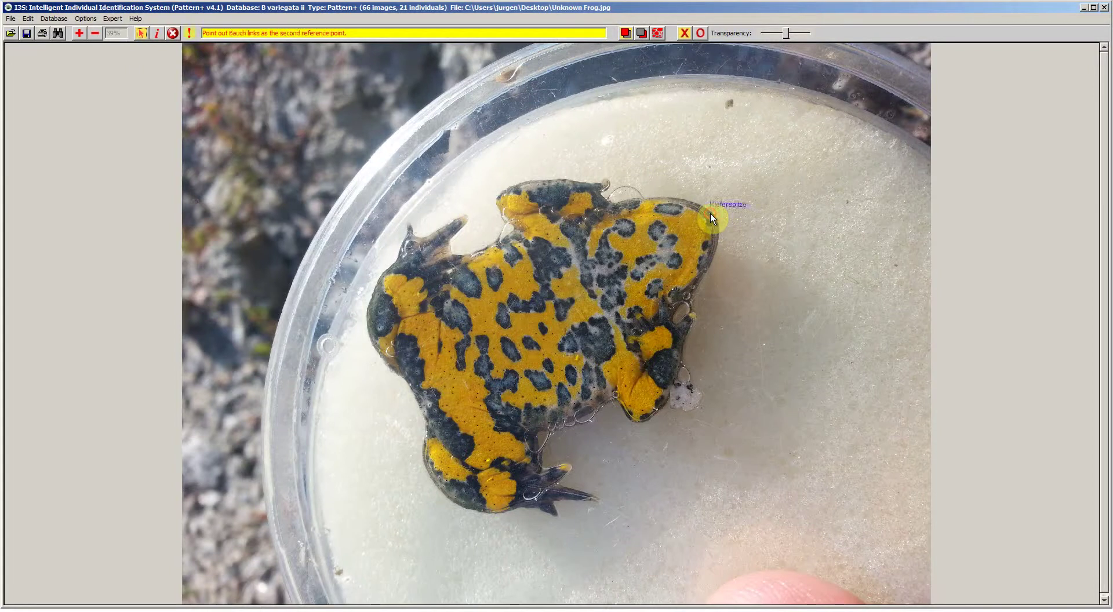
left_click(437, 311)
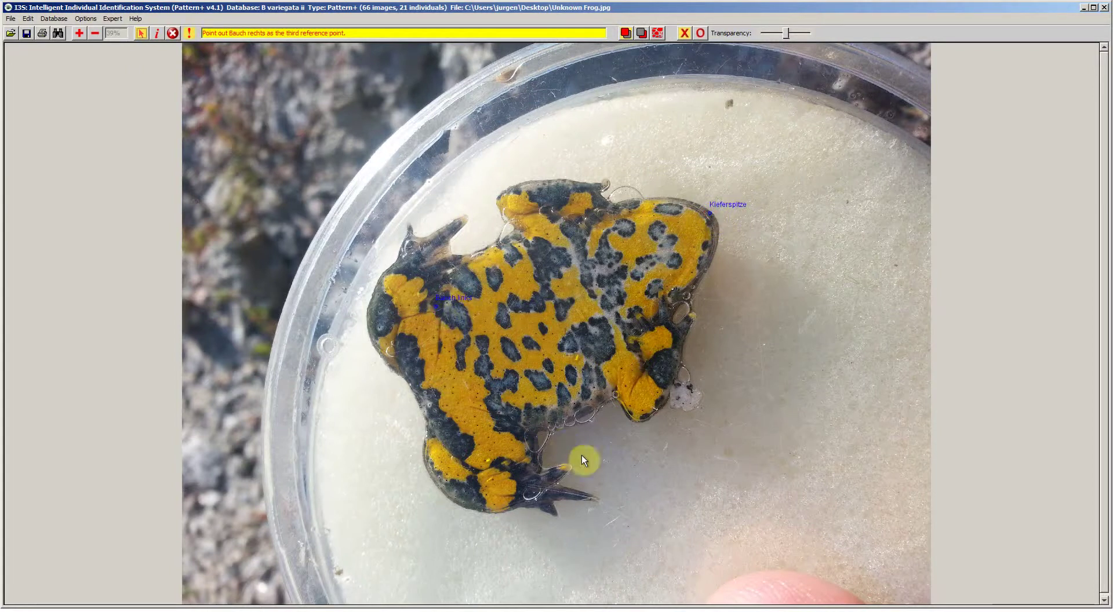
left_click(533, 433)
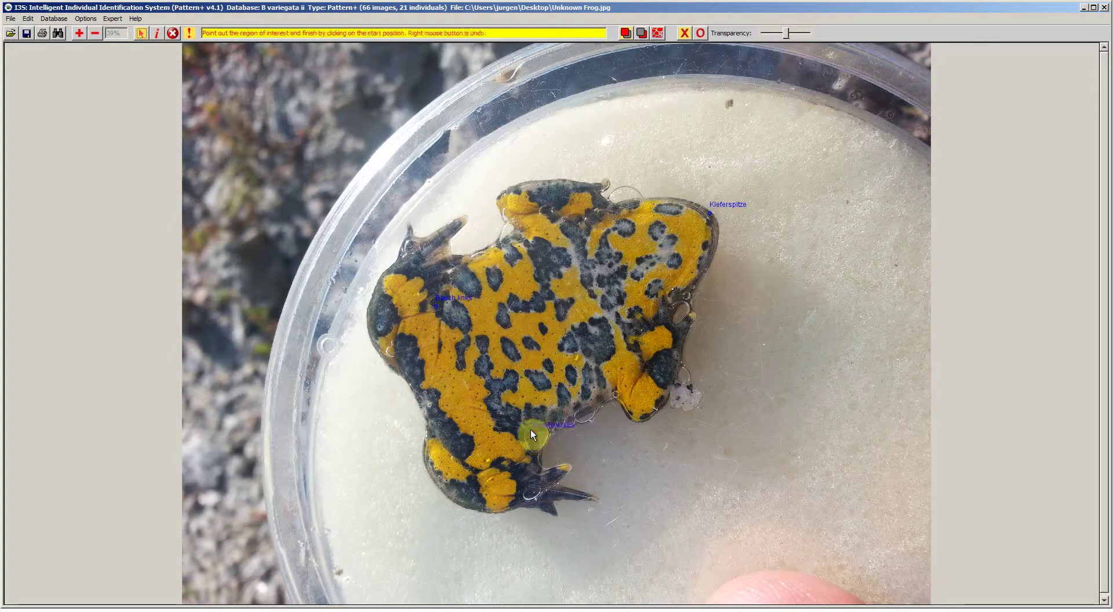
Trace a four-click polygon around the belly, closing it at the starting corner.
left_click(437, 309)
left_click(493, 246)
left_click(648, 367)
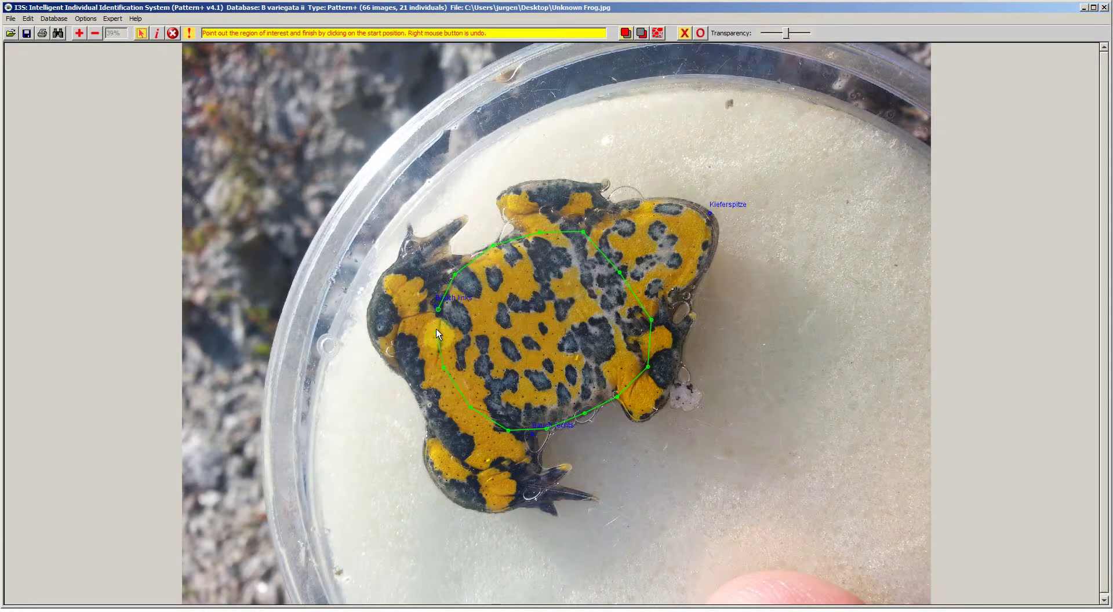
left_click(437, 312)
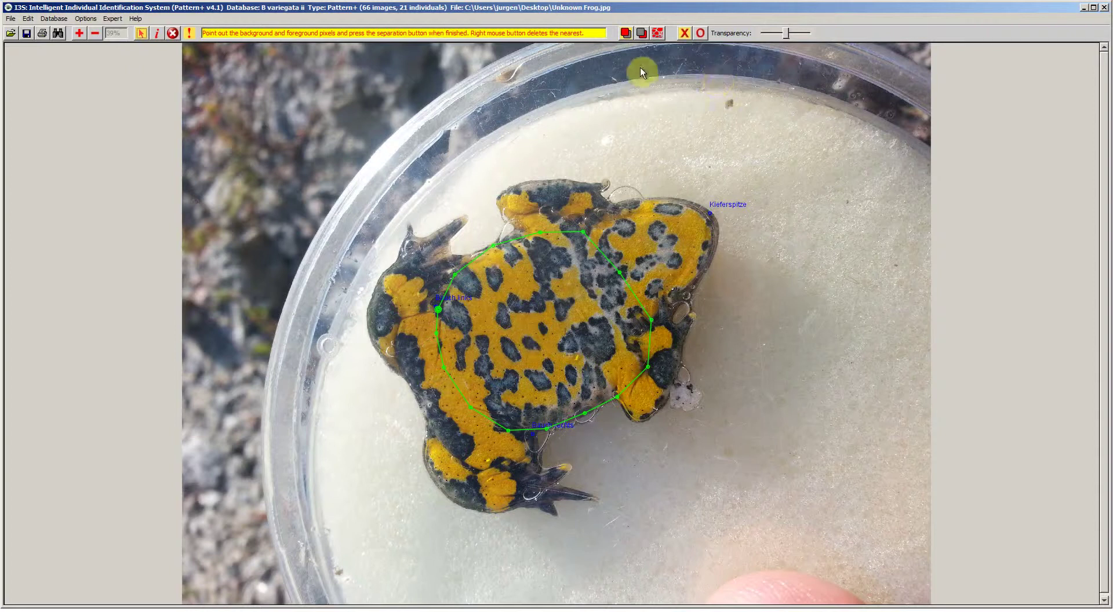
Enable pixel marking and place foreground samples on the pale belly areas.
left_click(645, 37)
left_click(624, 34)
left_click(520, 321)
left_click(576, 308)
left_click(586, 306)
left_click(525, 388)
left_click(622, 311)
Mark background samples on dark spots and near the outline's lower edge.
left_click(570, 252)
left_click(598, 270)
left_click(598, 395)
left_click(530, 425)
Run foreground/background separation to extract the 35 belly spots as red circles.
left_click(657, 34)
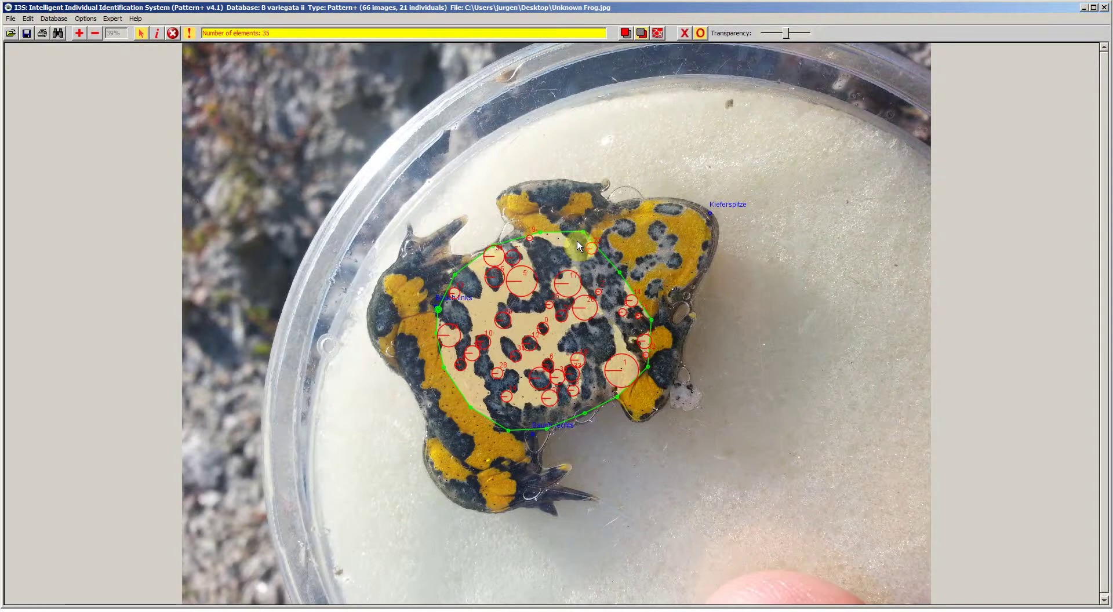
Vary the overlay Transparency slider to inspect the extraction, then clear the extracted spots.
left_click(786, 30)
left_click_drag(781, 30, 809, 32)
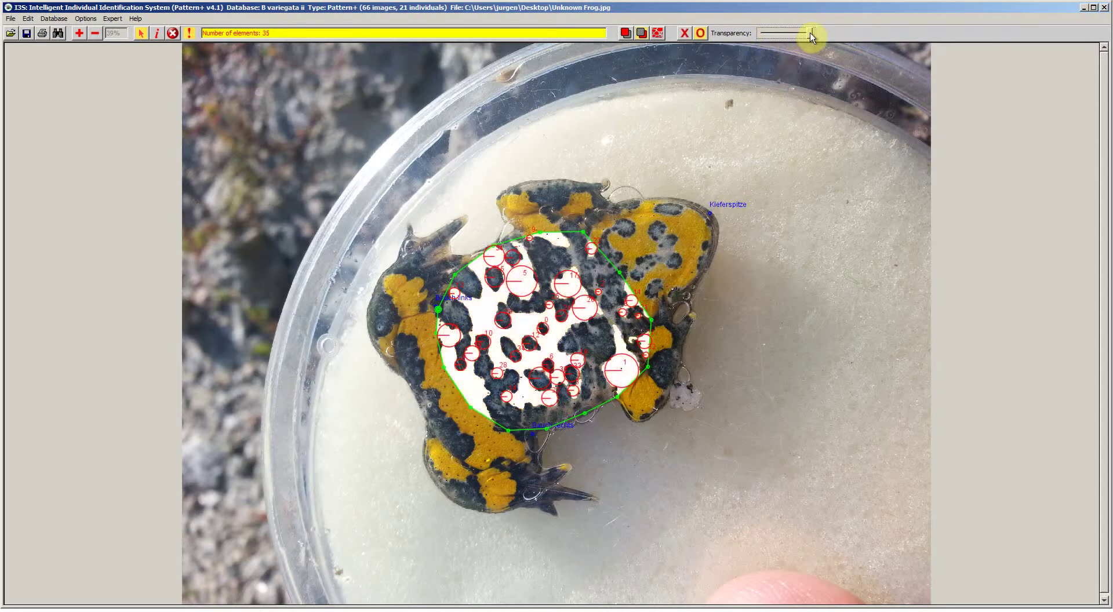
left_click(819, 33)
left_click_drag(805, 34, 741, 33)
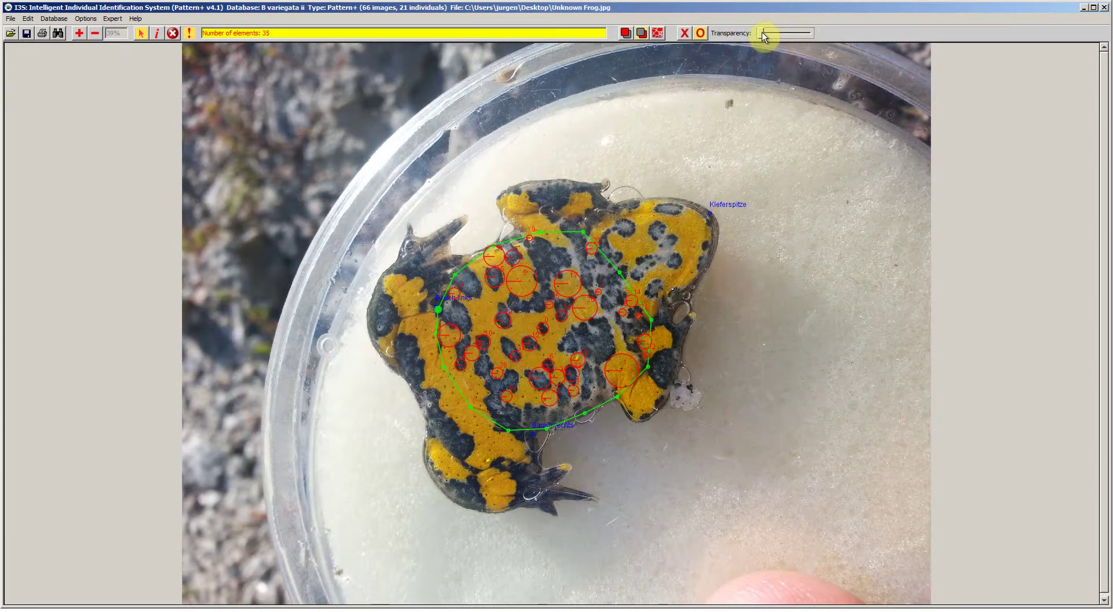
left_click_drag(763, 32, 785, 33)
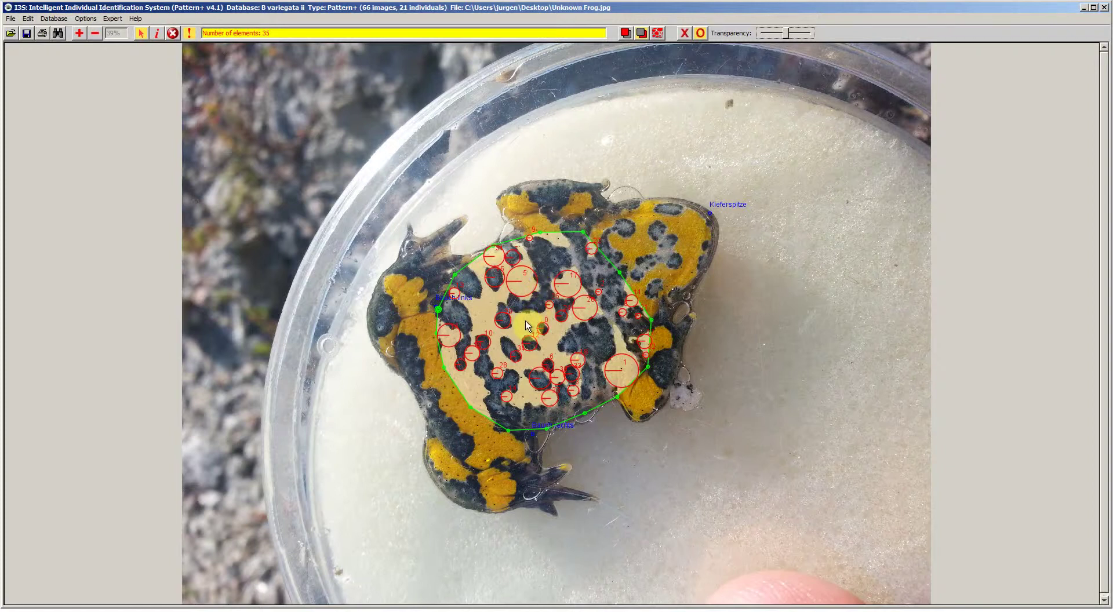
left_click(684, 33)
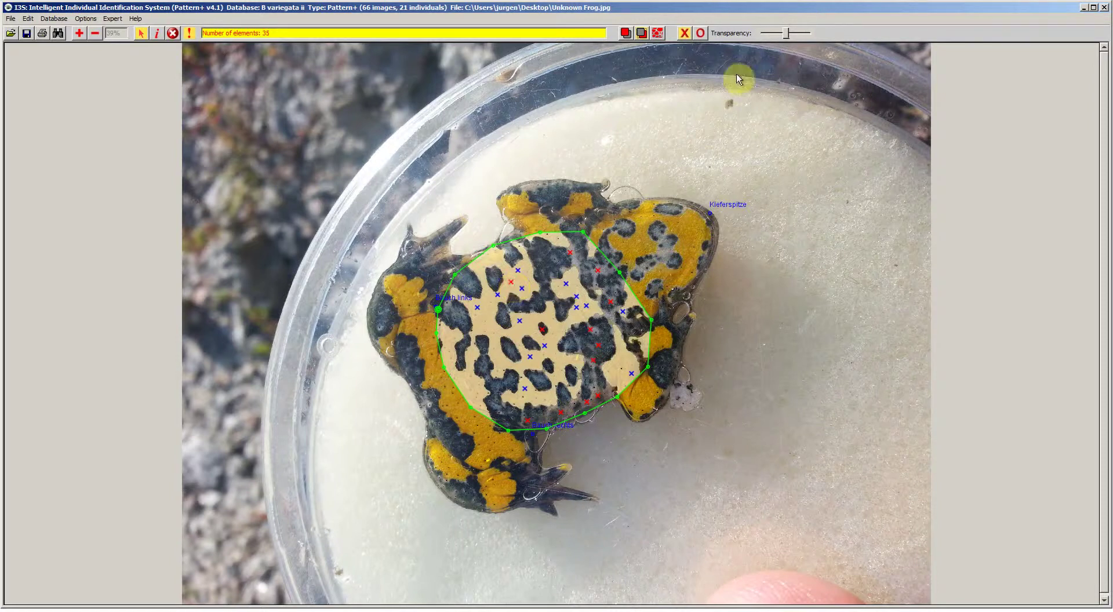
Re-run separation, test opaque and half-transparent overlay, clear, and extract the 35 spots again.
left_click(657, 33)
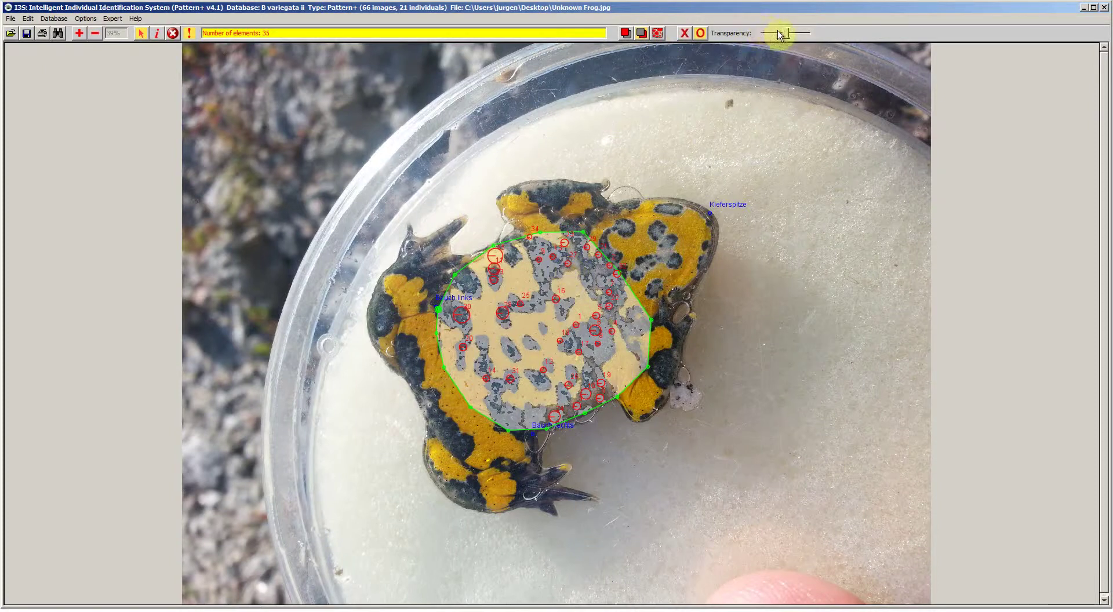
left_click_drag(787, 33, 823, 32)
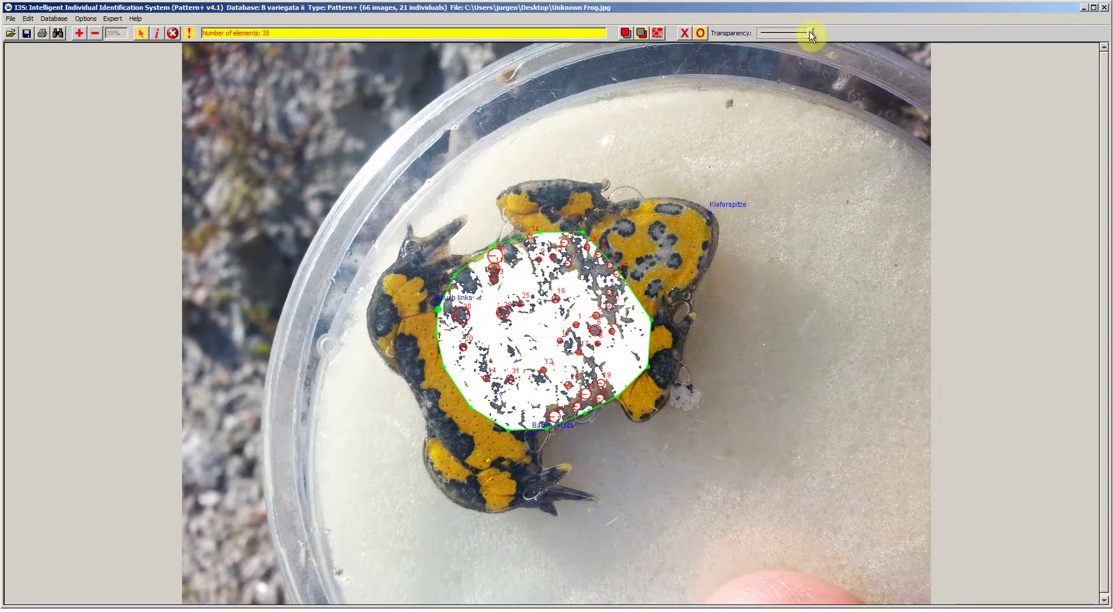
left_click_drag(810, 32, 784, 31)
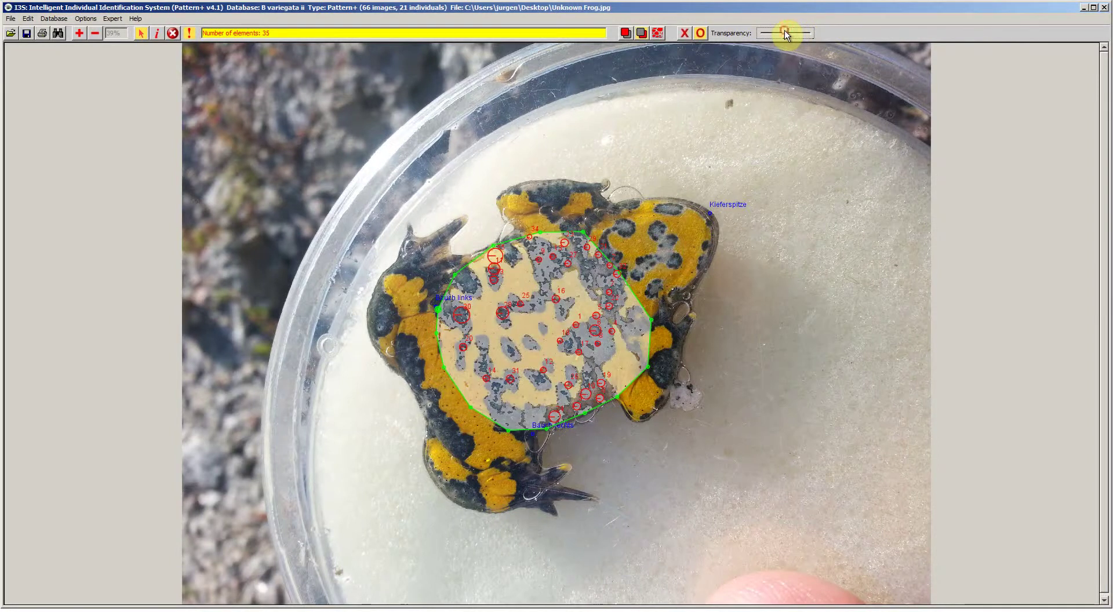
left_click(685, 33)
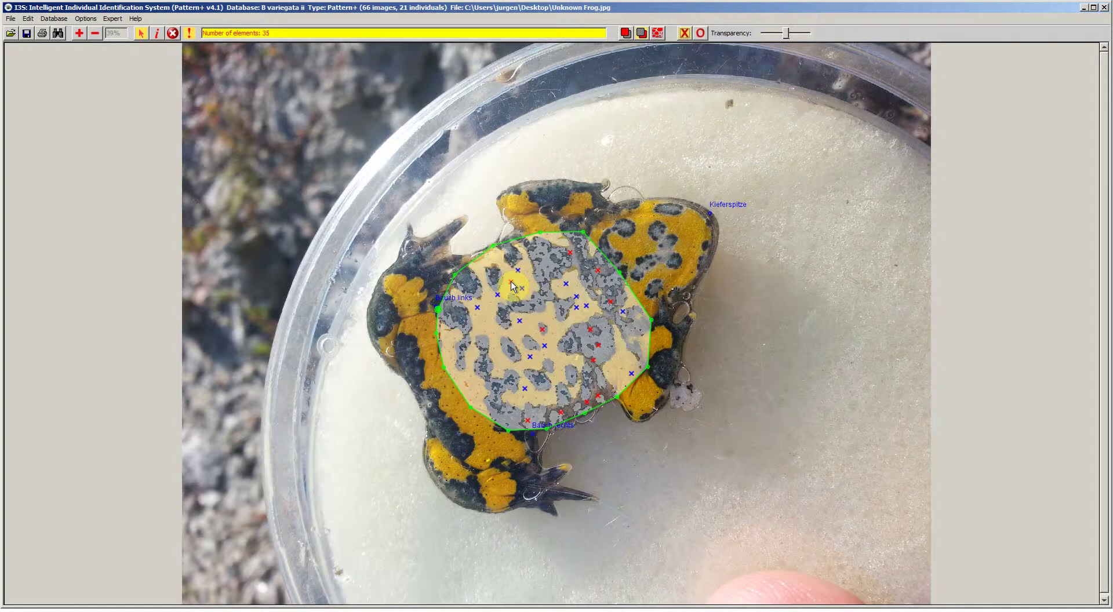
left_click(658, 33)
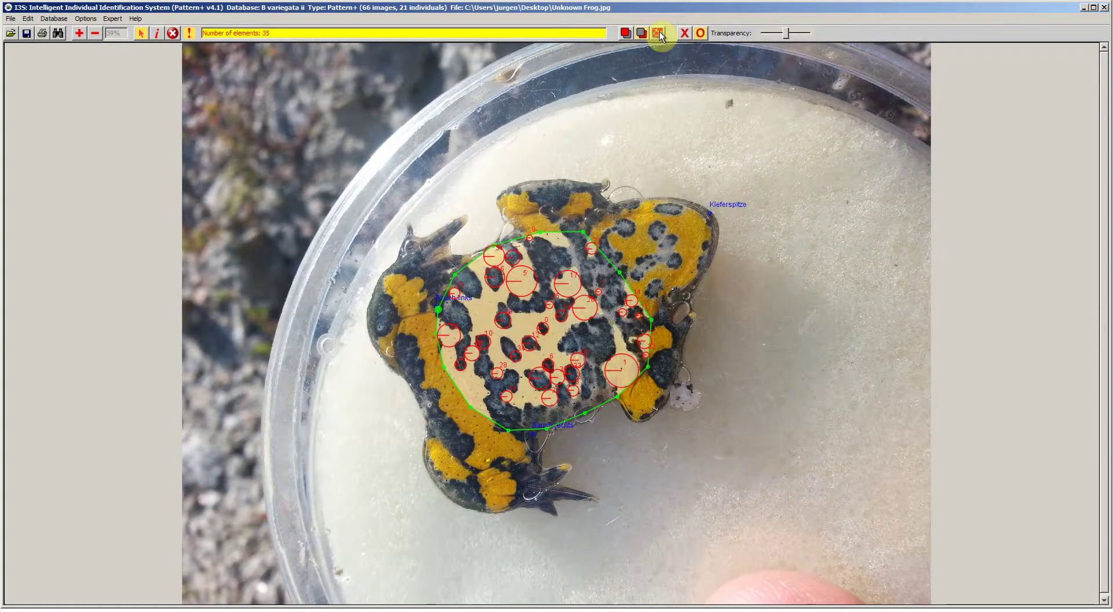